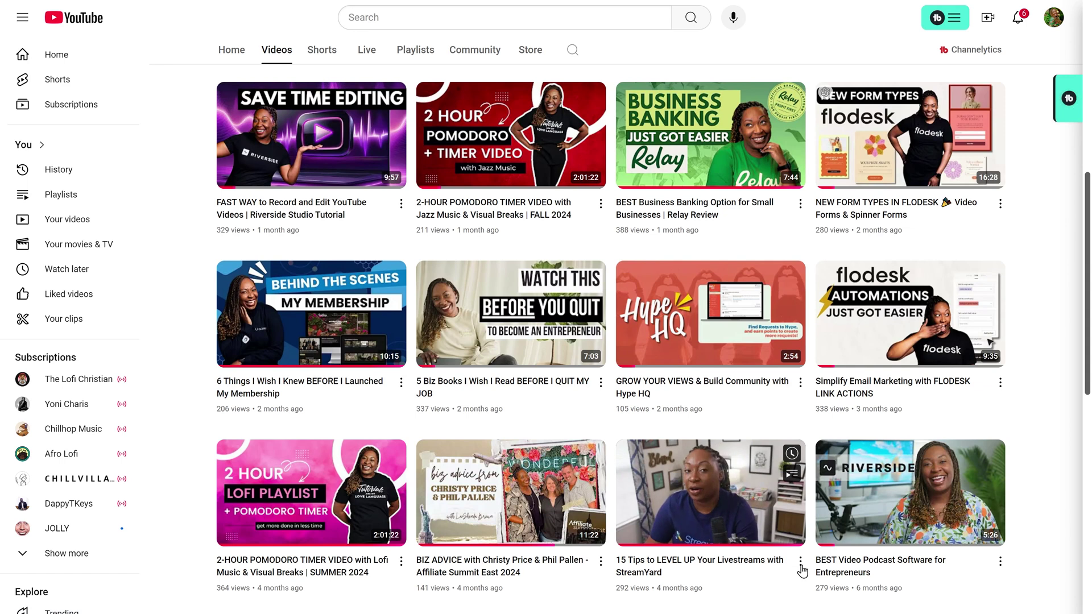
Play the '15 Tips to LEVEL UP Your Livestreams' video on YouTube.
left_click(785, 568)
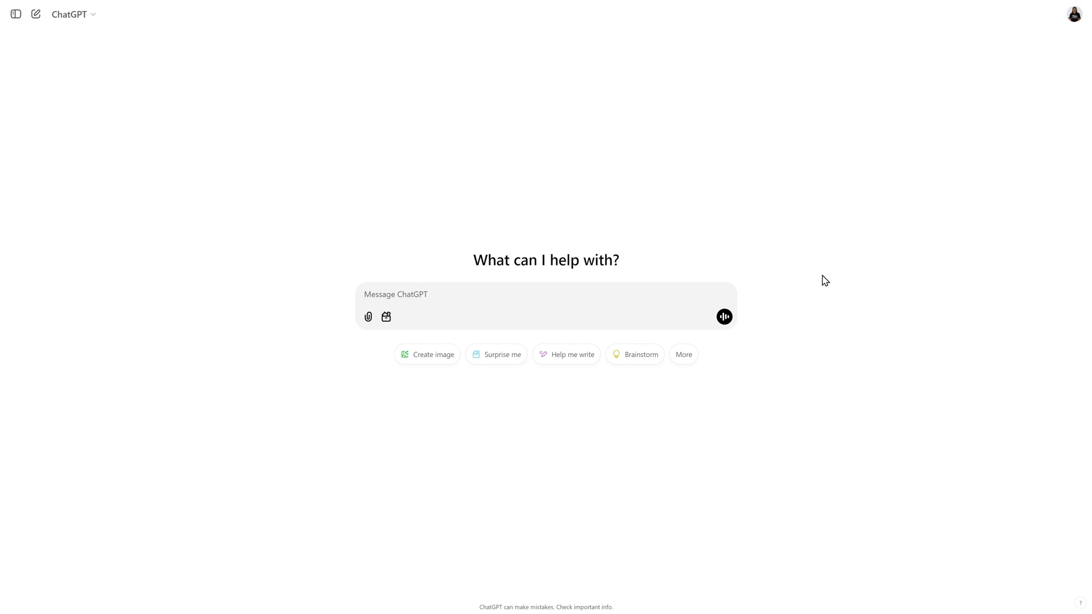
Paste the prepared prompt with the video transcript into the ChatGPT message box.
type("Summarize this YouTube video transcript and create 15 tips for leveling up your livestreams")
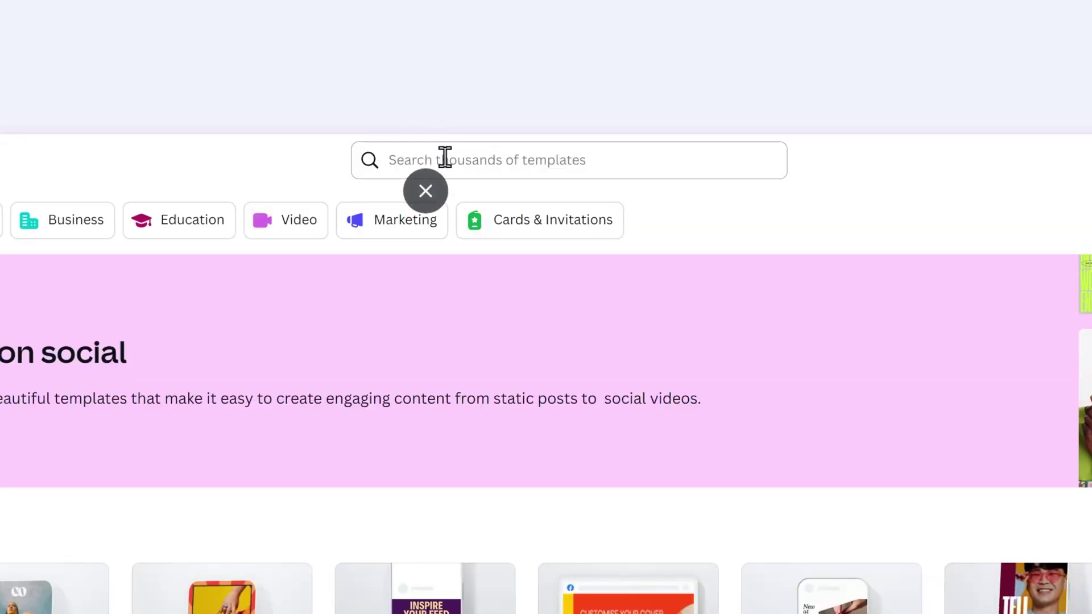
Search Canva's templates for 'carousel post'.
left_click(507, 153)
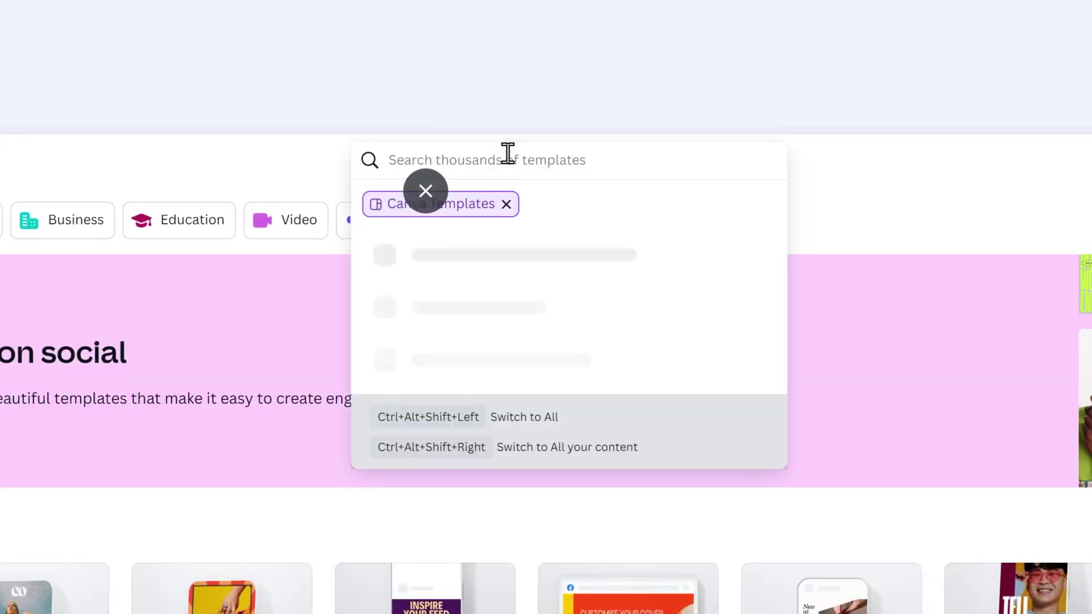
type("carousel post")
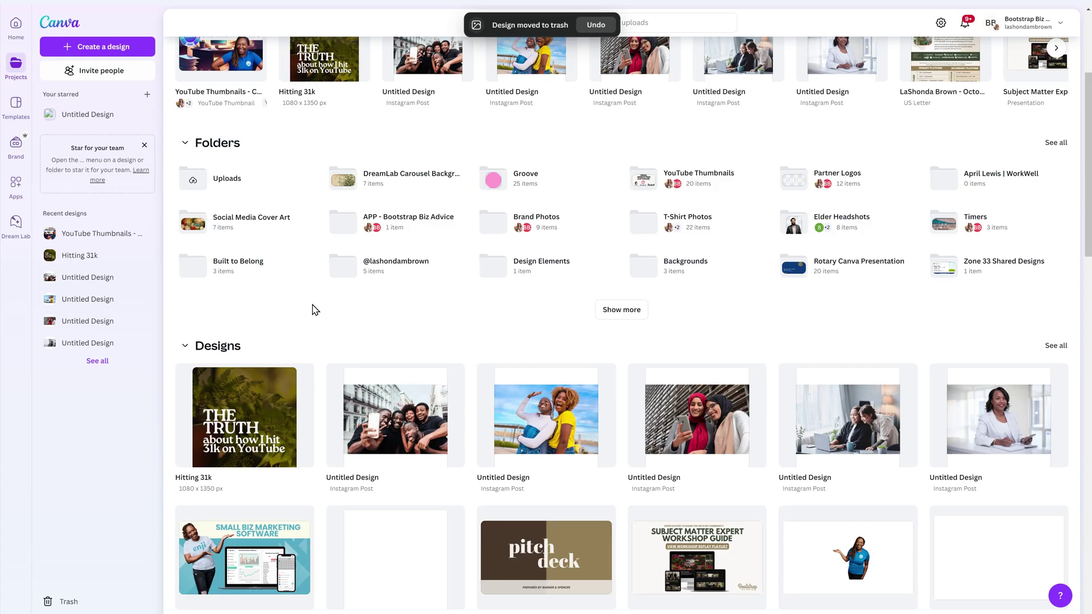
Copy the Hitting 31k design, rename the copy '15 Tips for Livestreams', and open it.
mouse_move(281, 387)
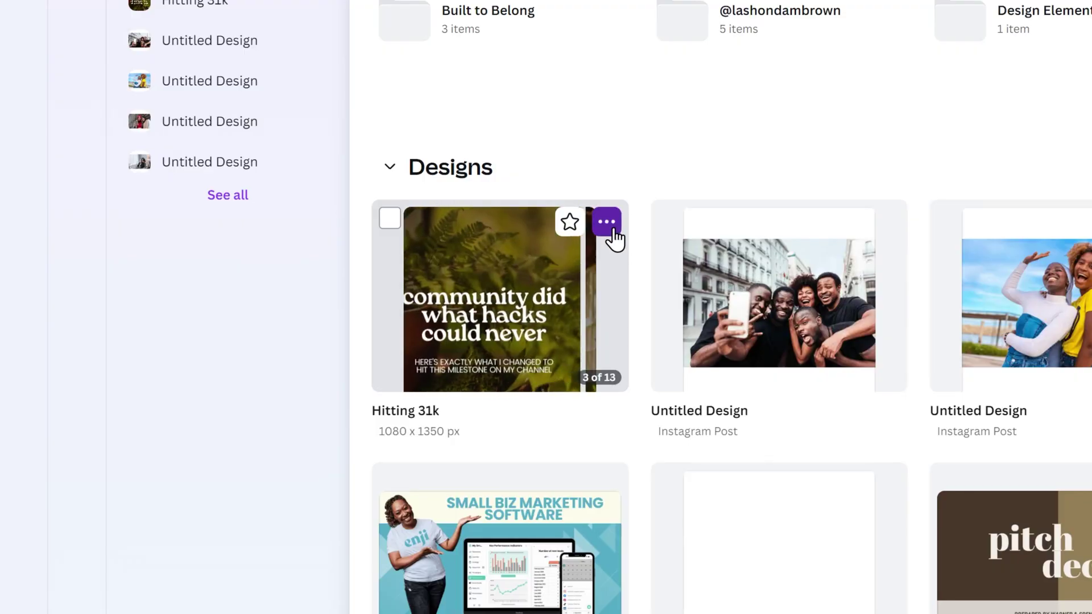
left_click(612, 229)
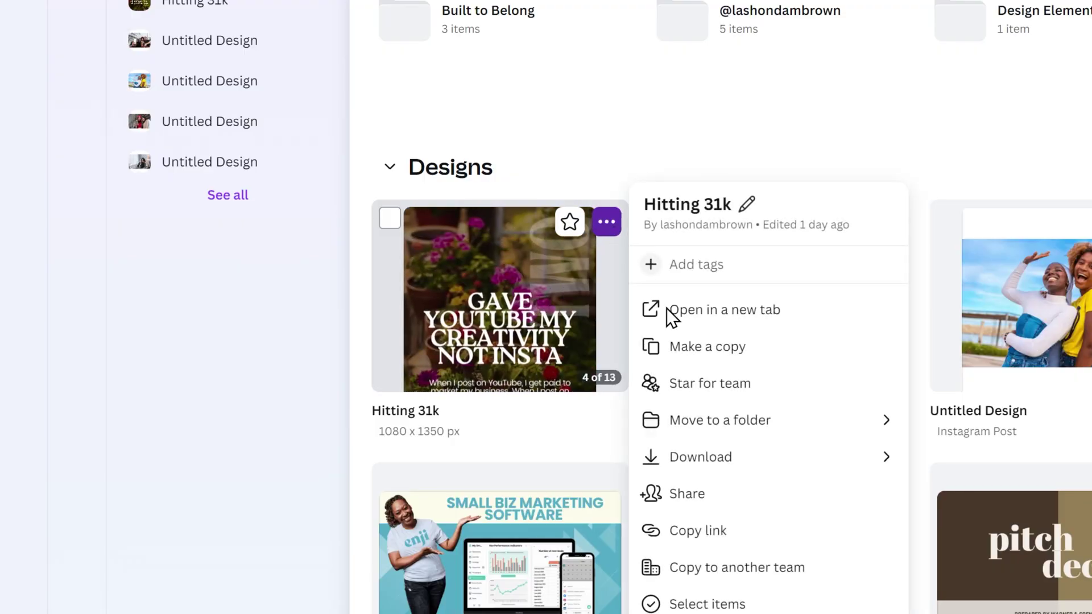
left_click(685, 344)
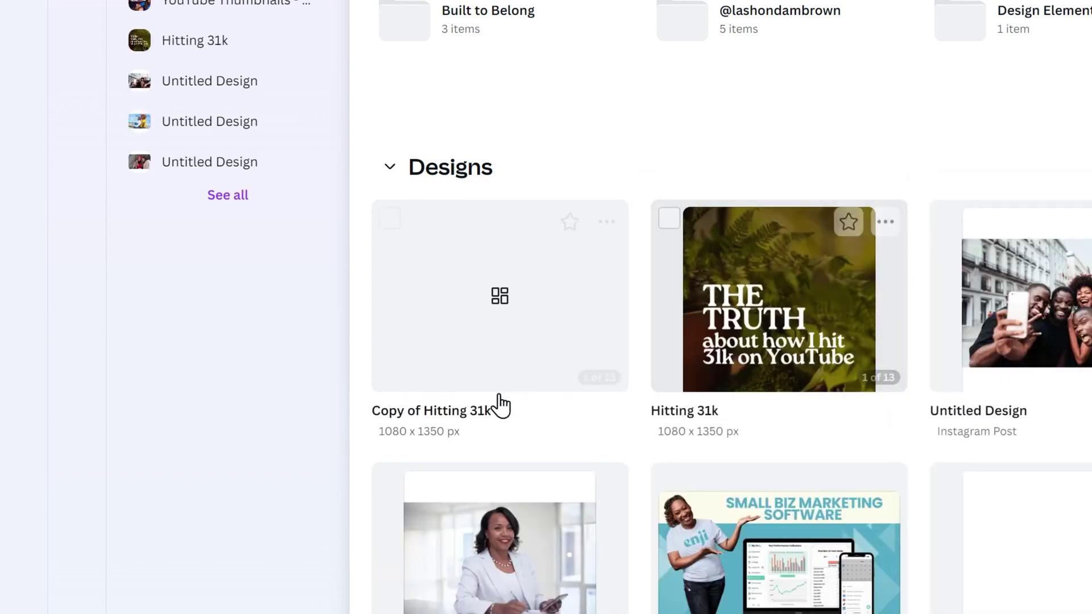
left_click(437, 414)
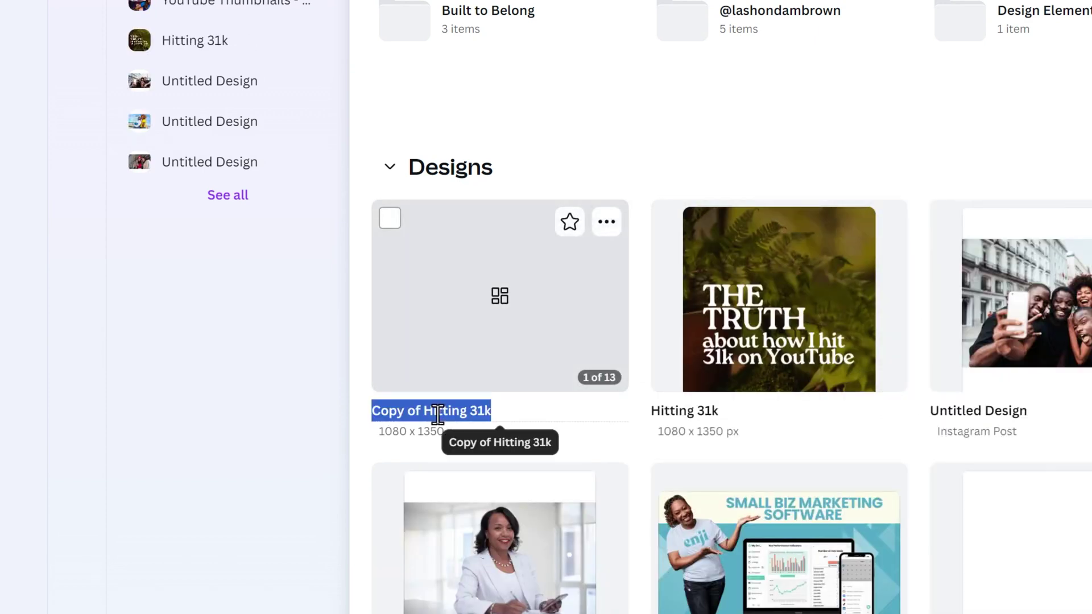
key("ctrl+v")
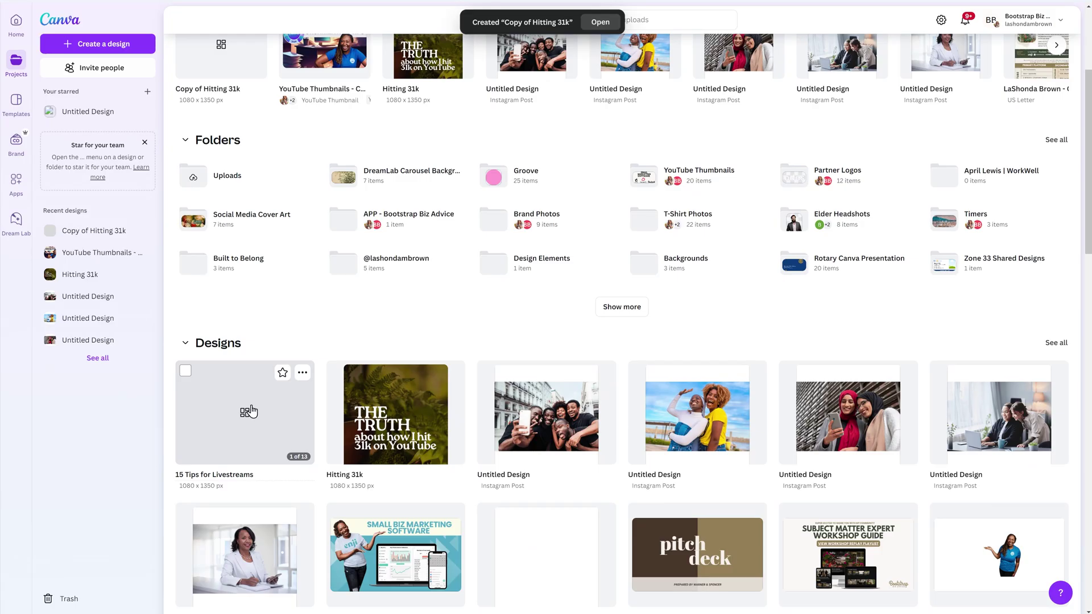
left_click(251, 411)
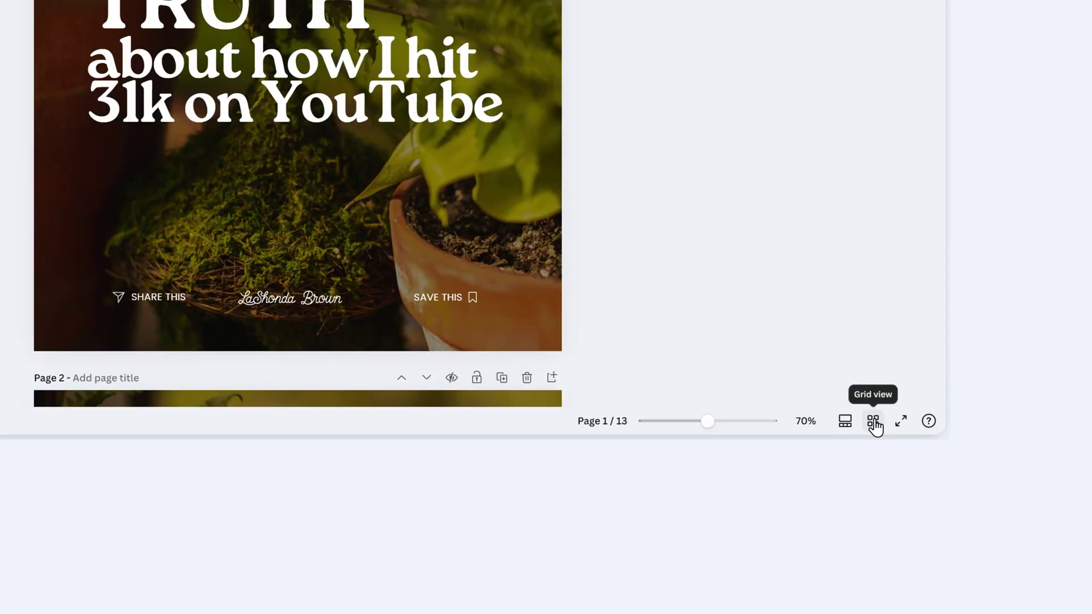
In Grid view, move the sponsorships slide from page 3 to page 1 and open it.
left_click(874, 424)
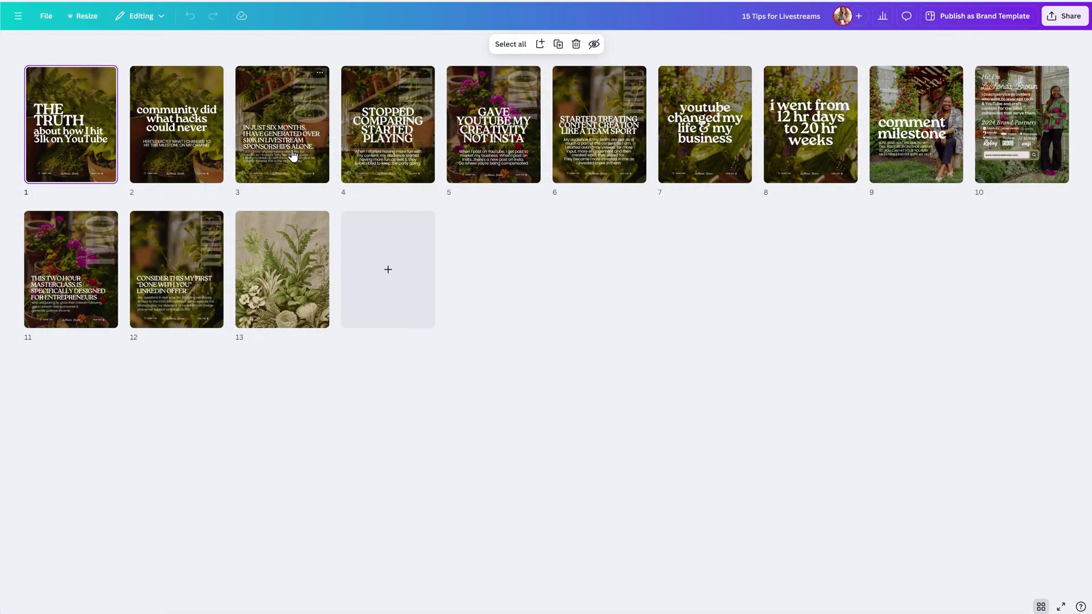
left_click_drag(292, 154, 86, 130)
double_click(109, 132)
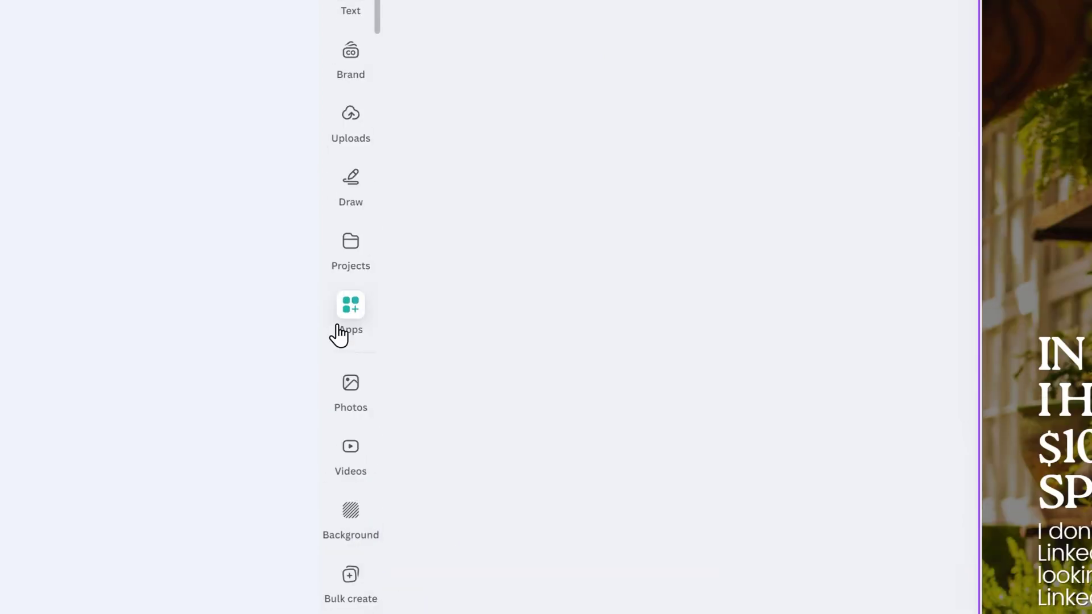
Upload the livestream tips data file to Bulk create and accept the Sheet1 data.
left_click(340, 18)
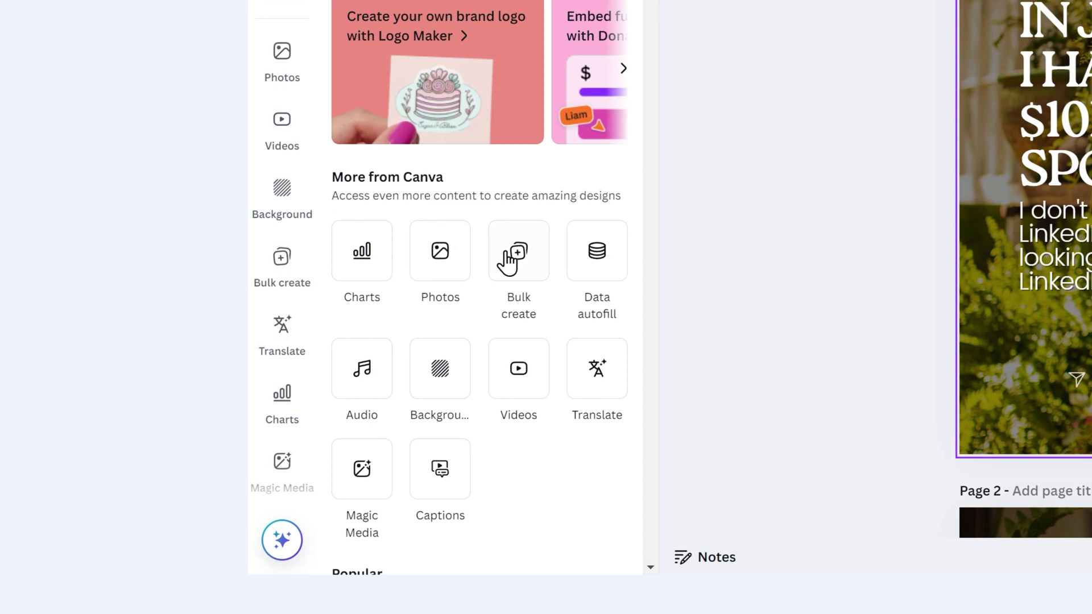
left_click(517, 278)
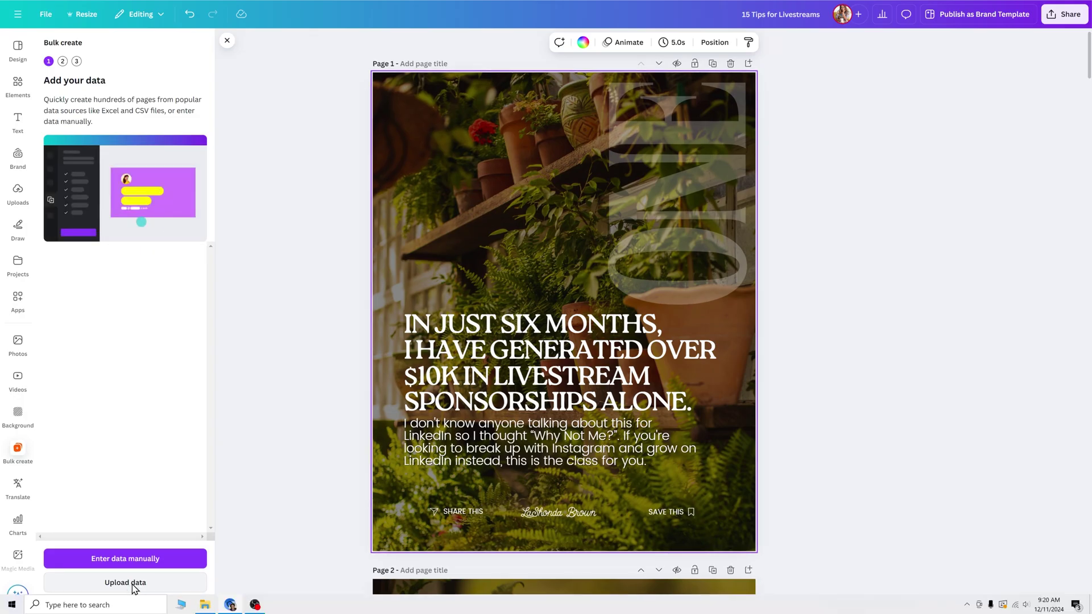
left_click(435, 447)
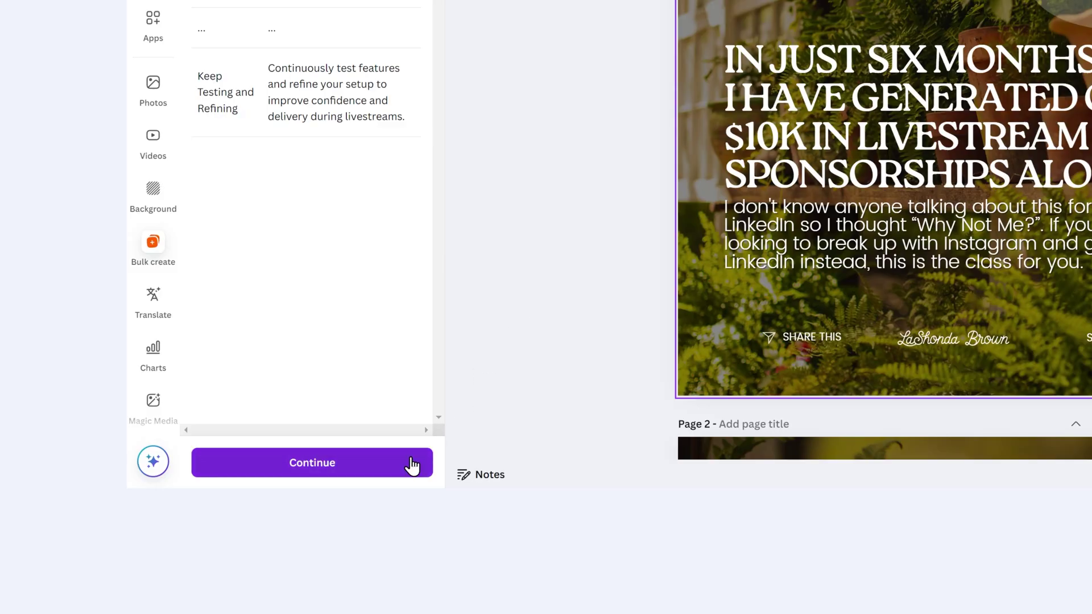
left_click(190, 593)
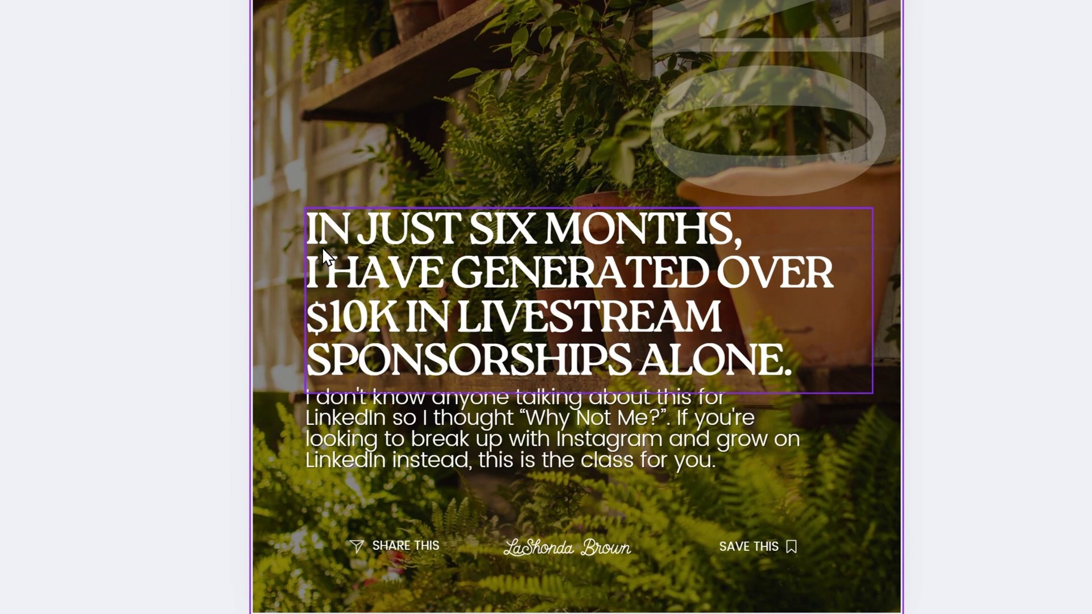
Connect the page 1 headline text to the Tip data field.
left_click(322, 247)
left_click(655, 174)
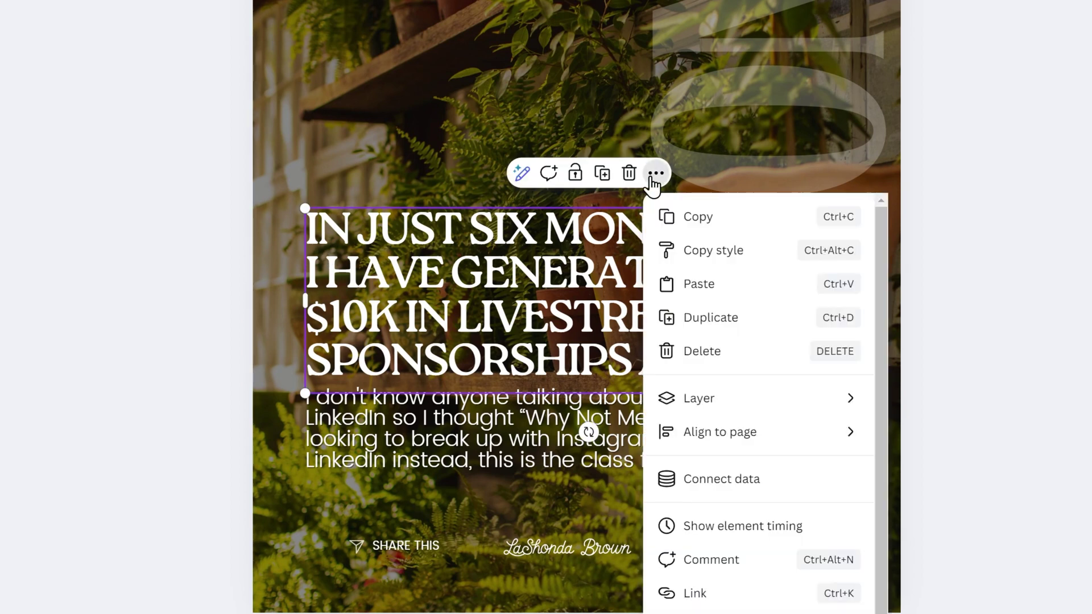
left_click(705, 489)
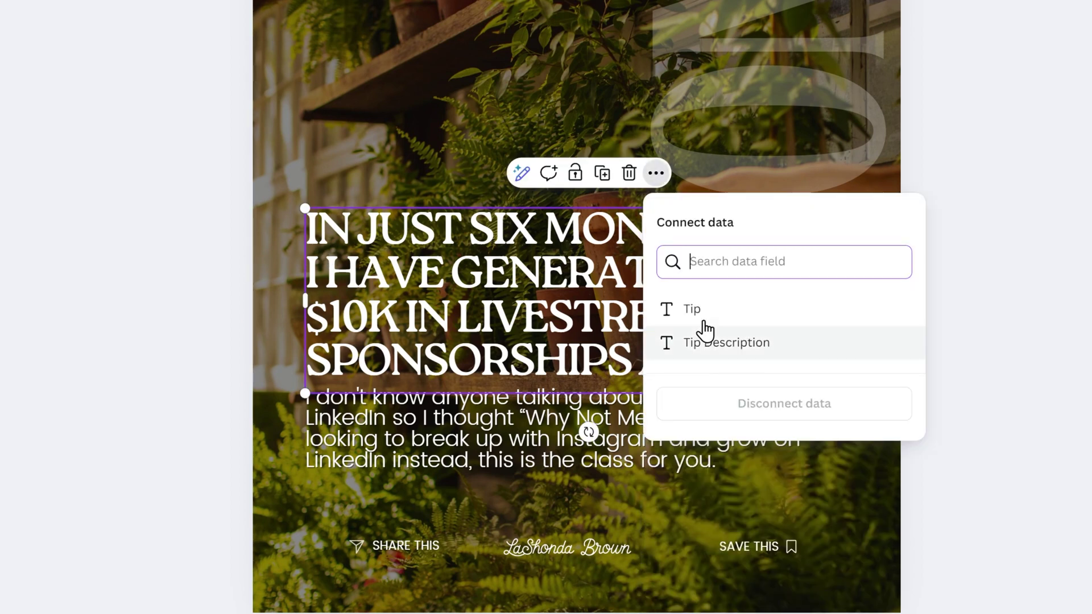
left_click(703, 313)
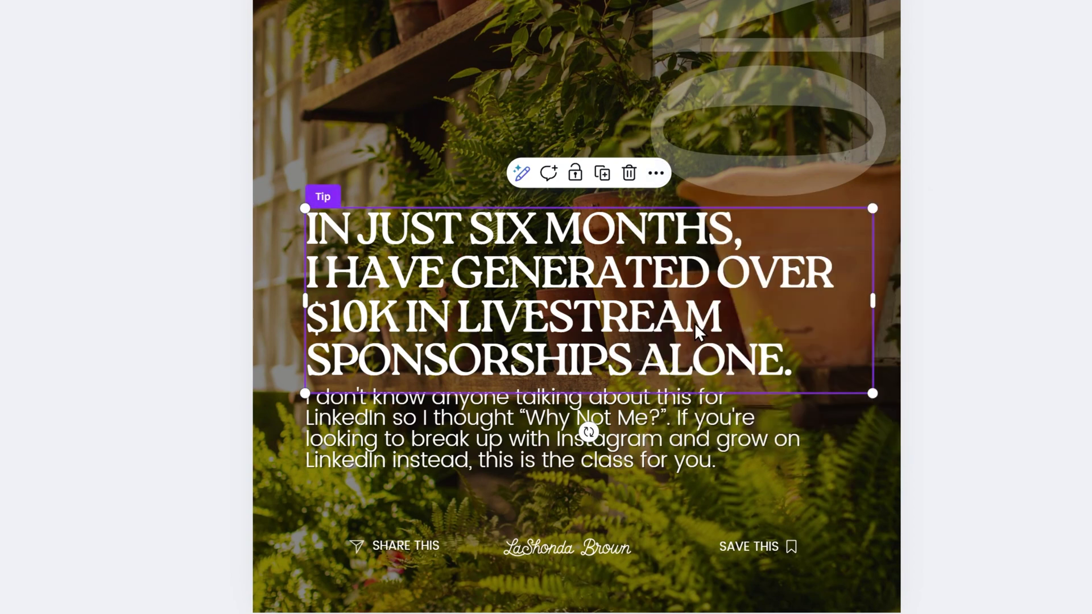
Connect the body paragraph to Tip Description and generate the 15 designs.
left_click(368, 407)
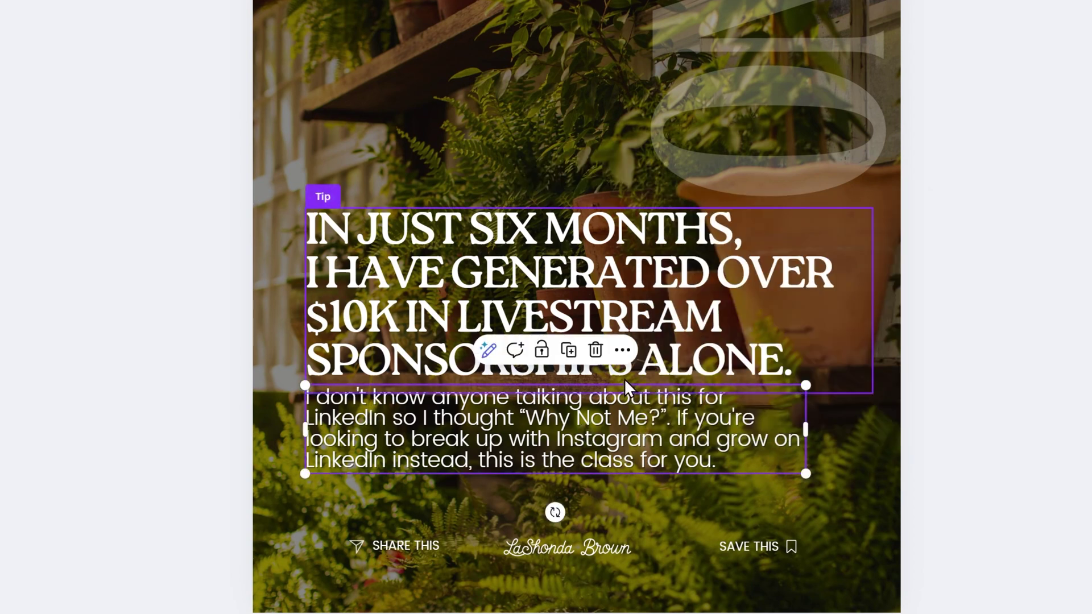
left_click(623, 350)
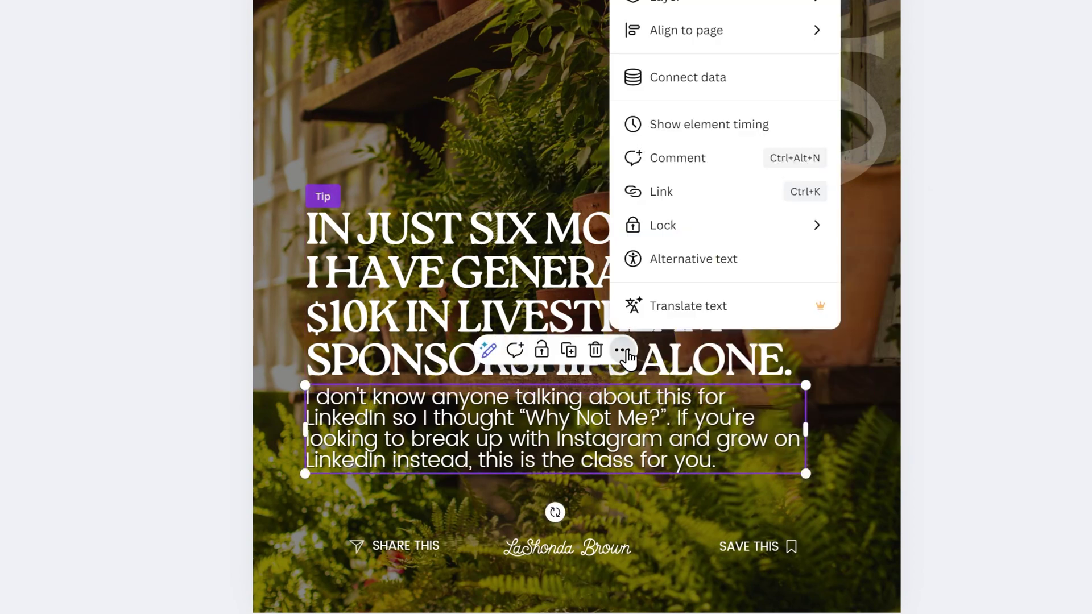
left_click(649, 79)
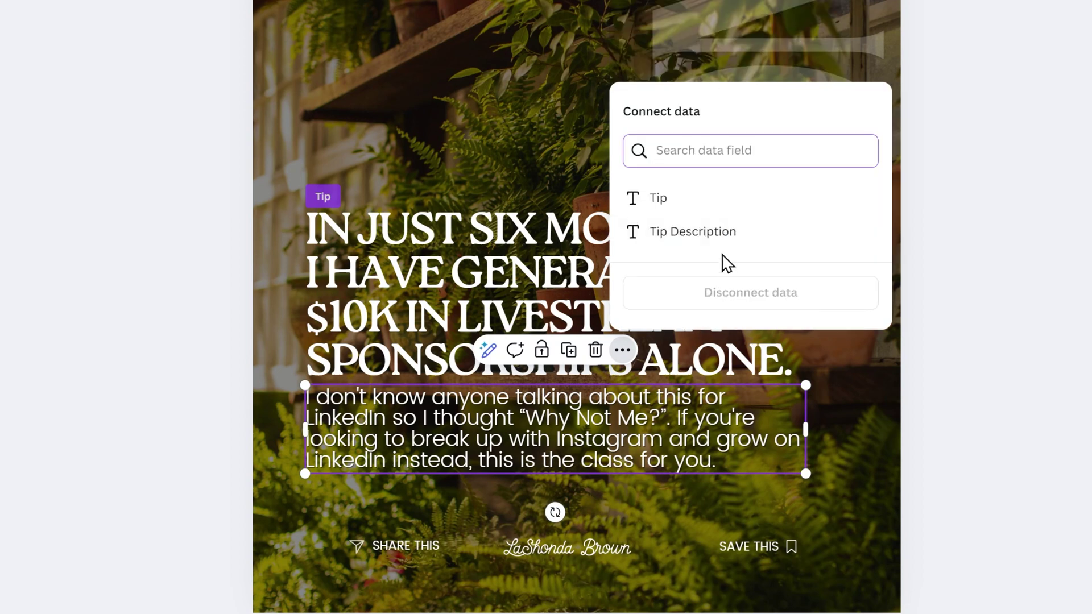
left_click(725, 231)
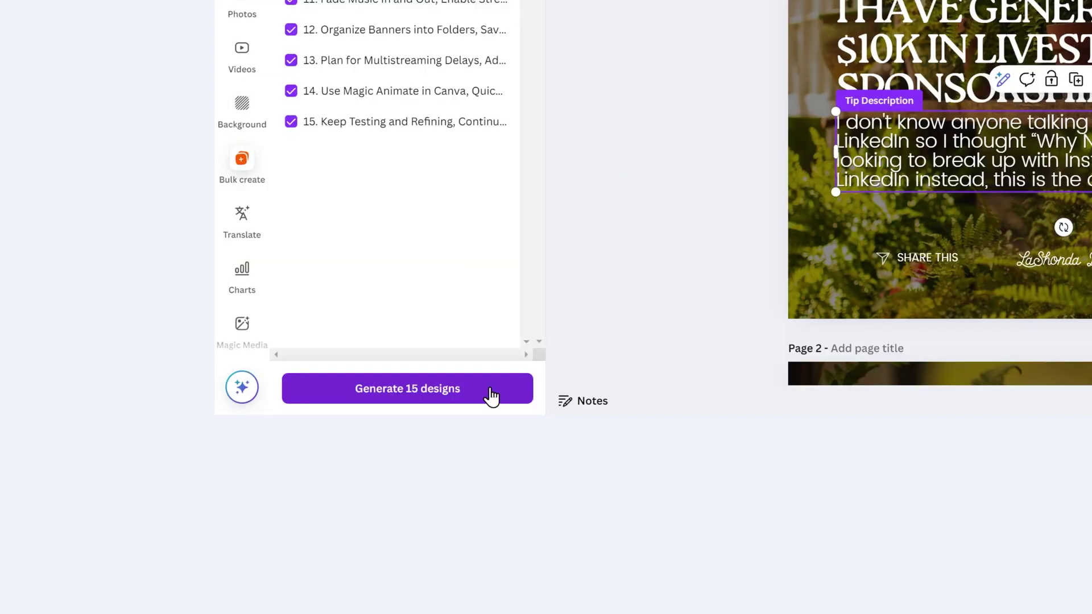
left_click(491, 396)
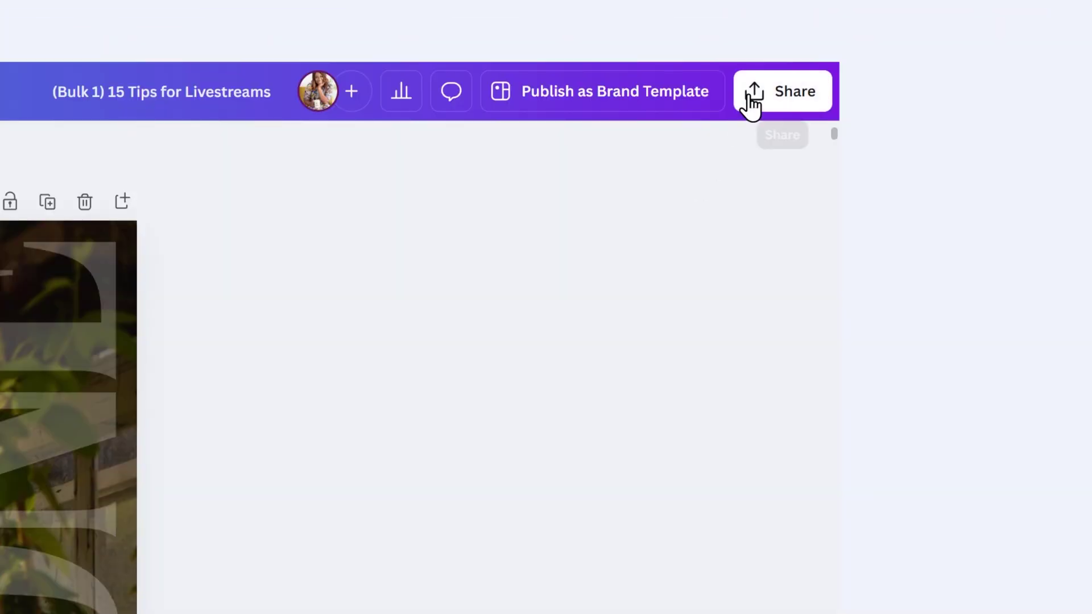
Bring up the Share panel for the (Bulk 1) 15 Tips for Livestreams design.
left_click(1052, 17)
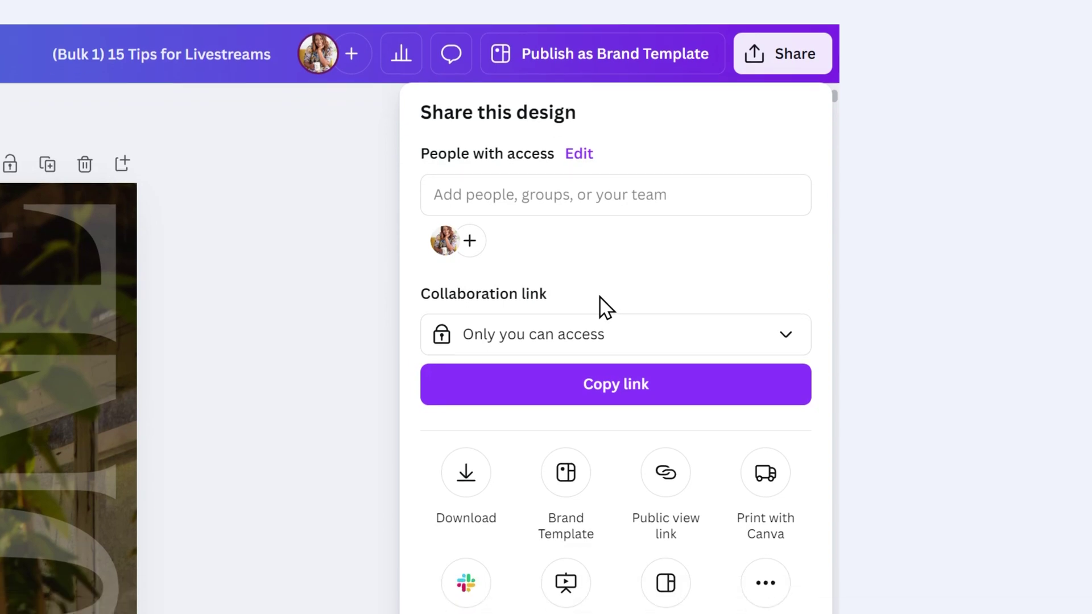
Set the carousel's download file type to PDF Standard.
left_click(487, 375)
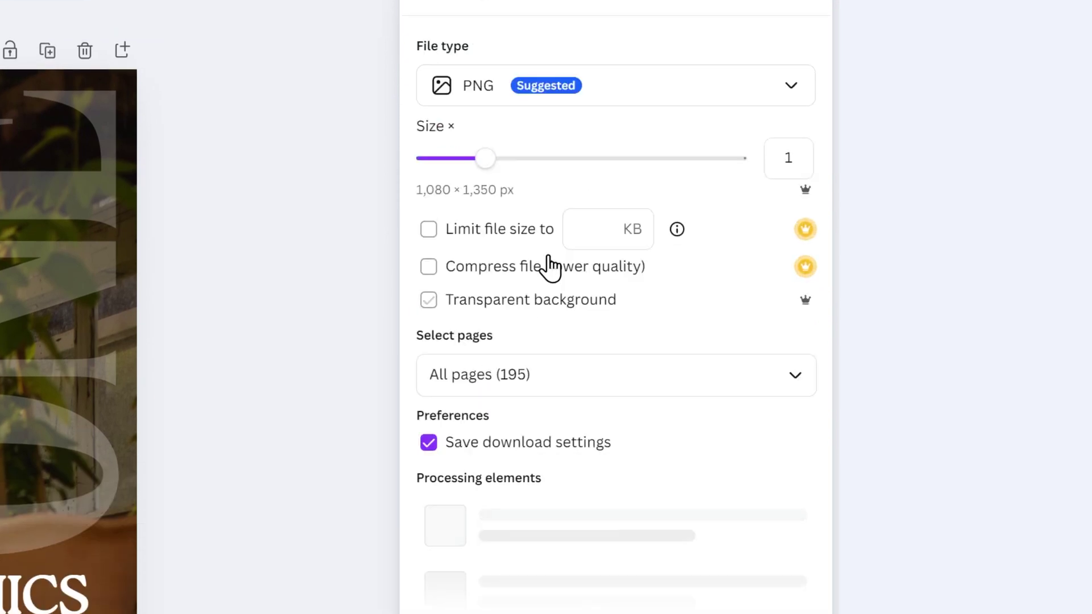
left_click(568, 102)
left_click(558, 295)
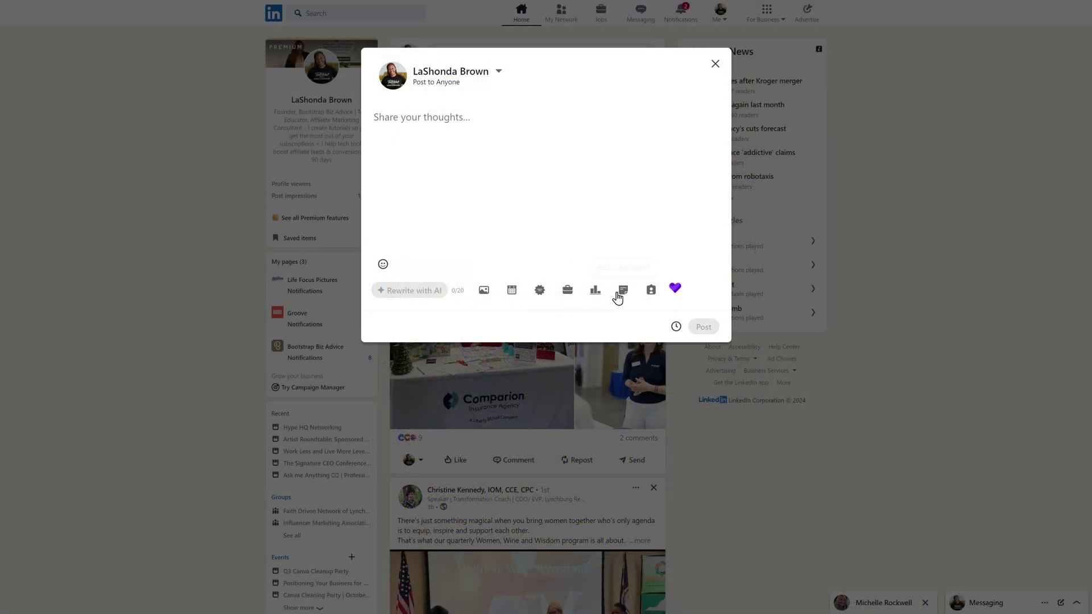
Attach the 15 Tips for Livestreams carousel PDF as a document to a new LinkedIn post.
left_click(624, 295)
left_click(594, 107)
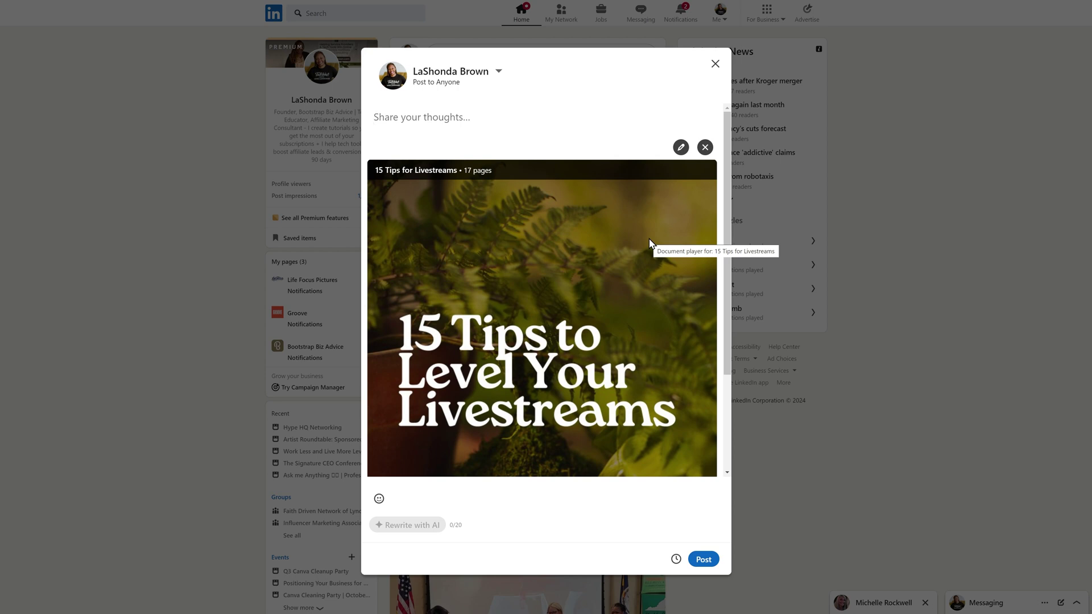
scroll(660, 253, "down", 2)
Page through all 17 document slides, ending on the final brand partners slide.
left_click(701, 249)
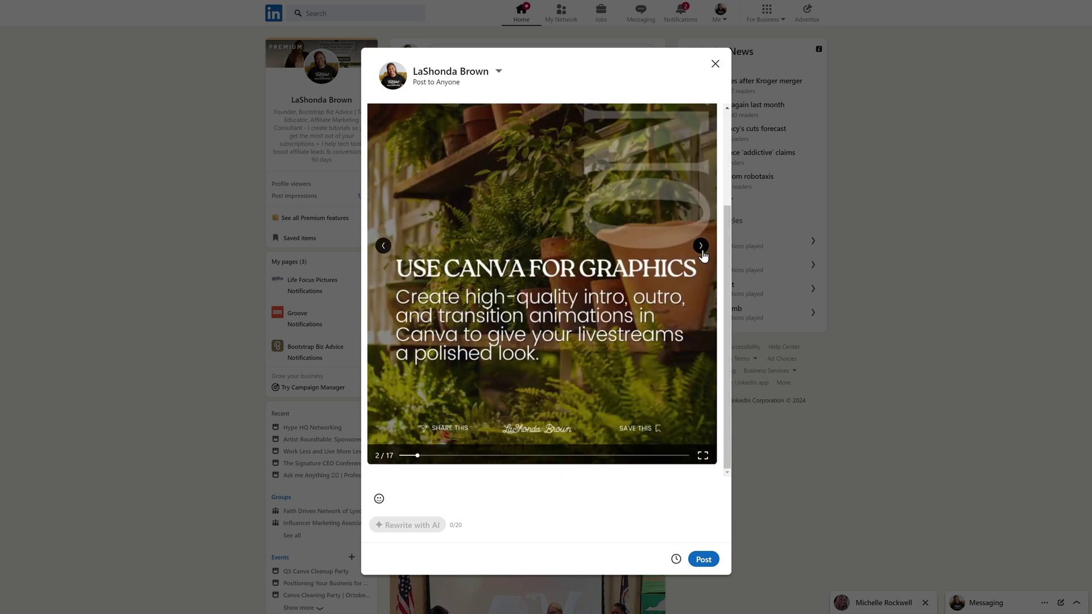
left_click(702, 251)
left_click(702, 251)
left_click(701, 250)
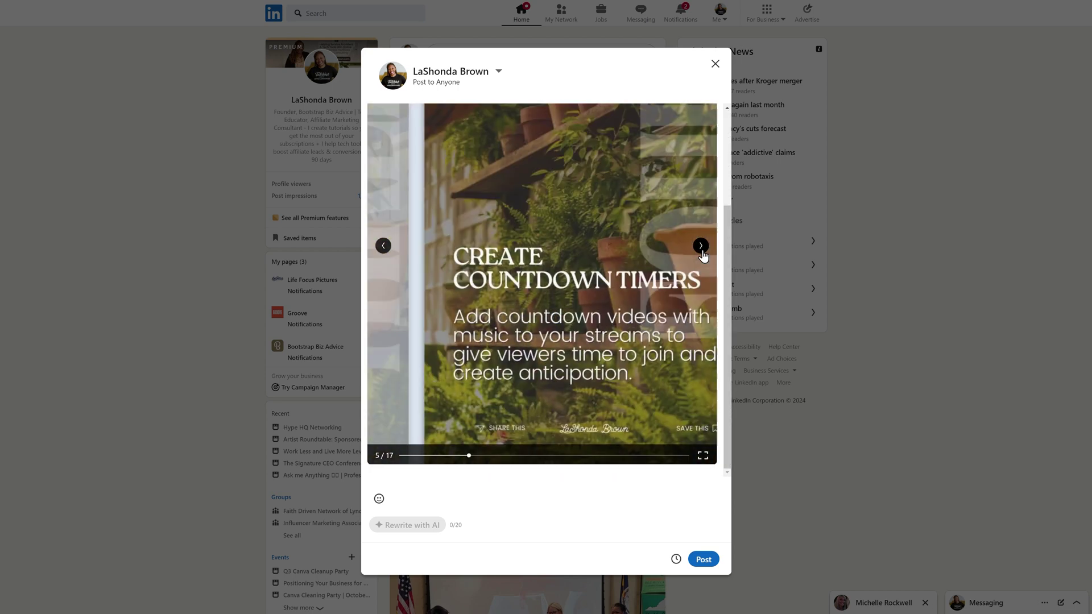
left_click(702, 251)
left_click(702, 250)
left_click(701, 250)
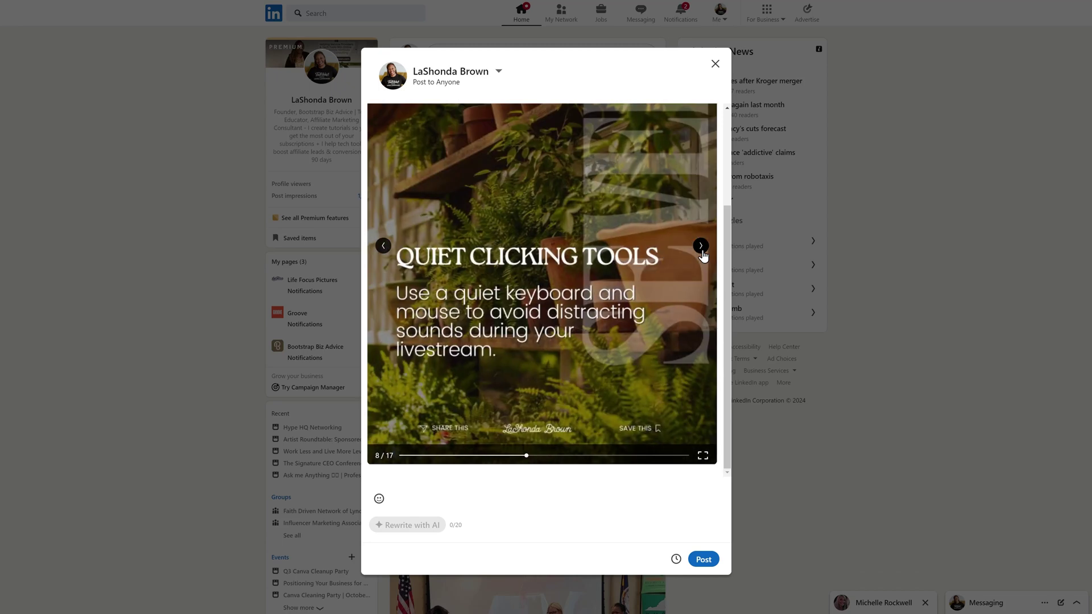
left_click(702, 250)
left_click(702, 251)
left_click(701, 250)
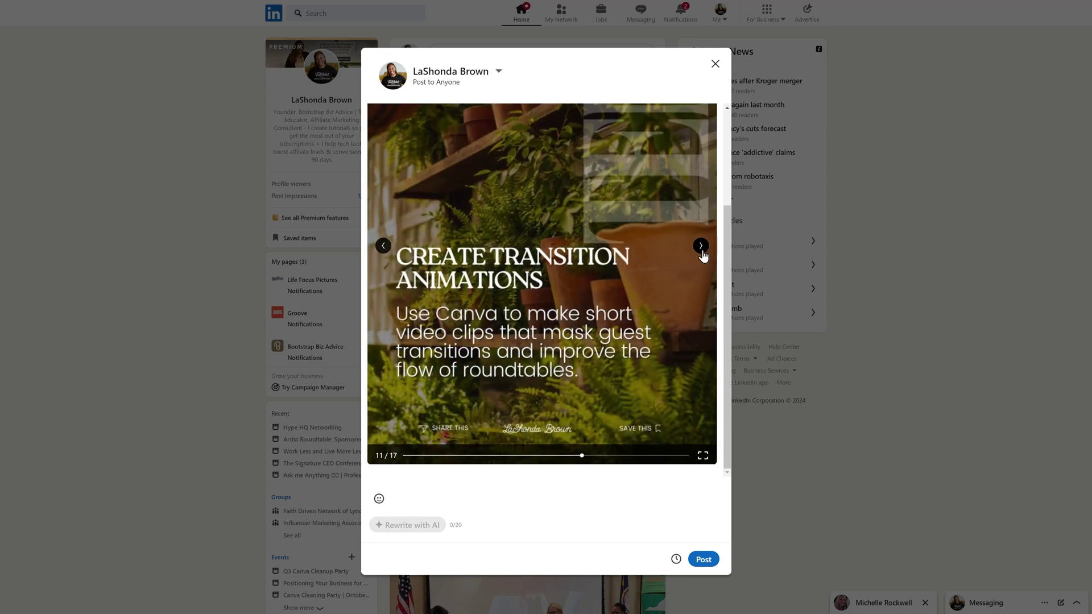
left_click(701, 250)
left_click(701, 250)
left_click(702, 250)
left_click(702, 250)
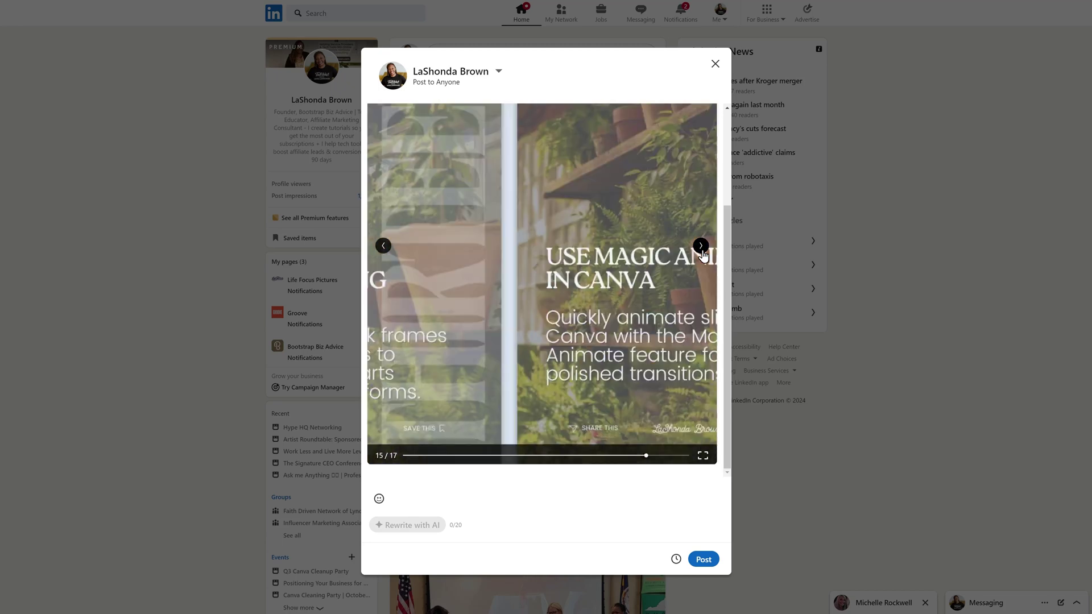
left_click(701, 250)
left_click(701, 250)
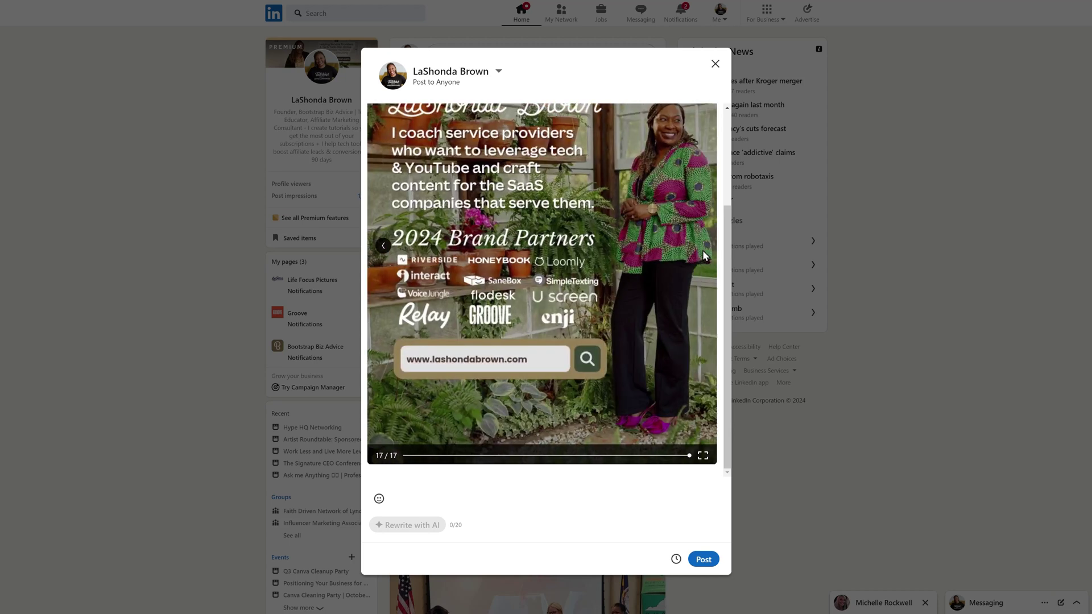
scroll(702, 250, "up", 2)
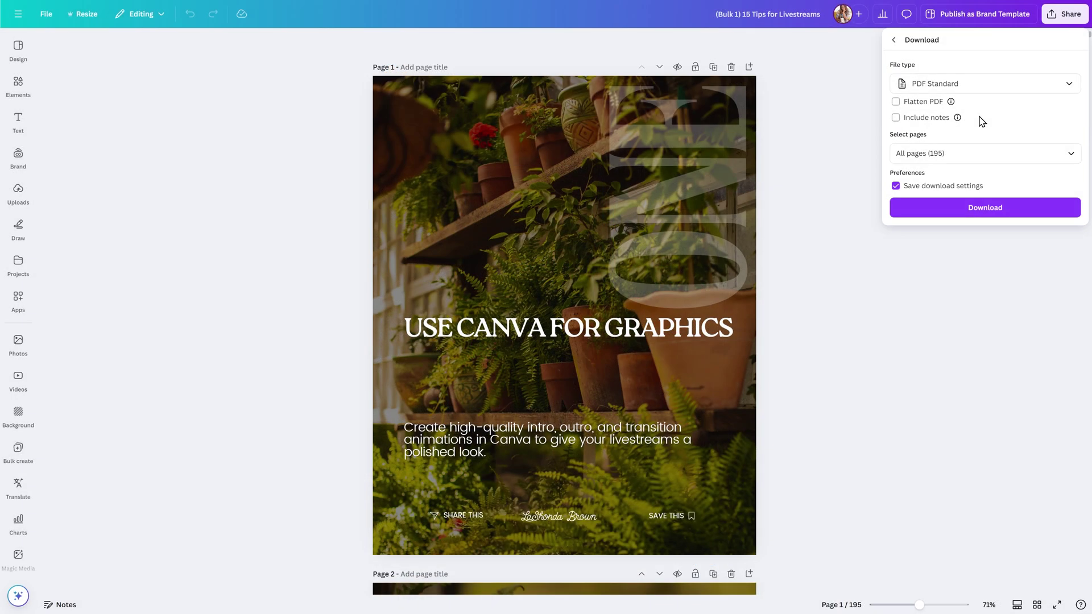